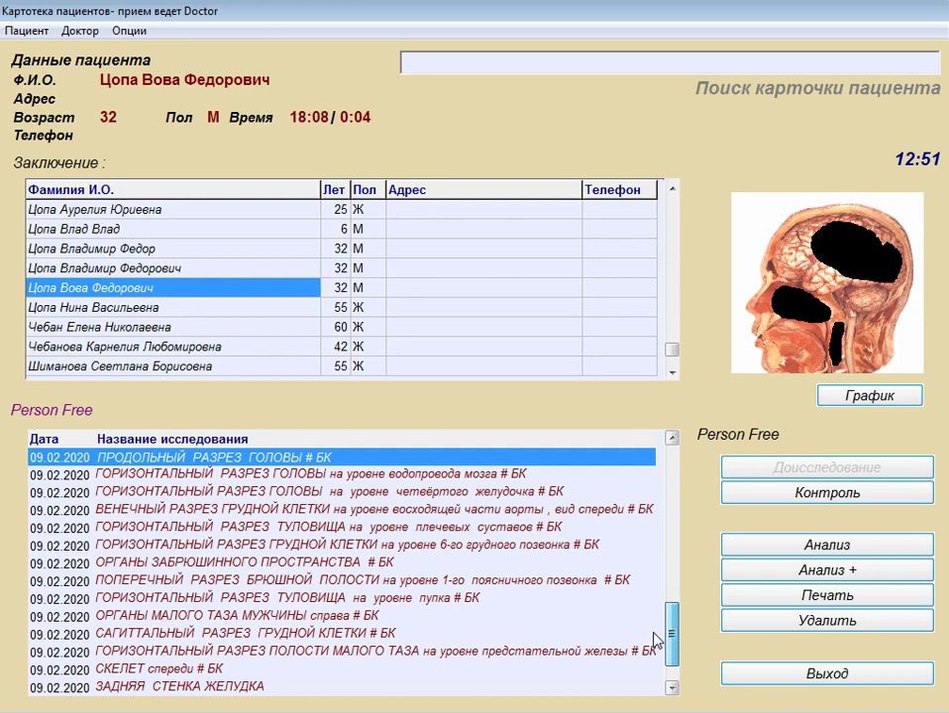
Step: Find the examination "ВЕНЕЧНЫЙ РАЗРЕЗ ГОРТАНИ И ТРАХЕИ" in the patient's study list and open its analysis
scroll(669, 604, down, 10)
drag(673, 609, 677, 541)
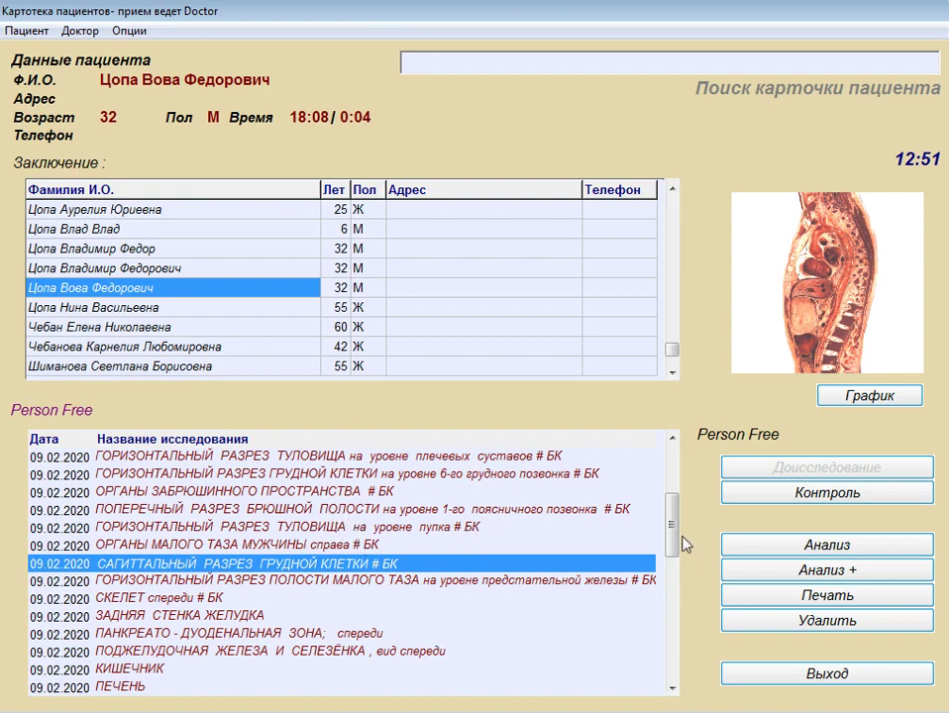
scroll(565, 624, down, 5)
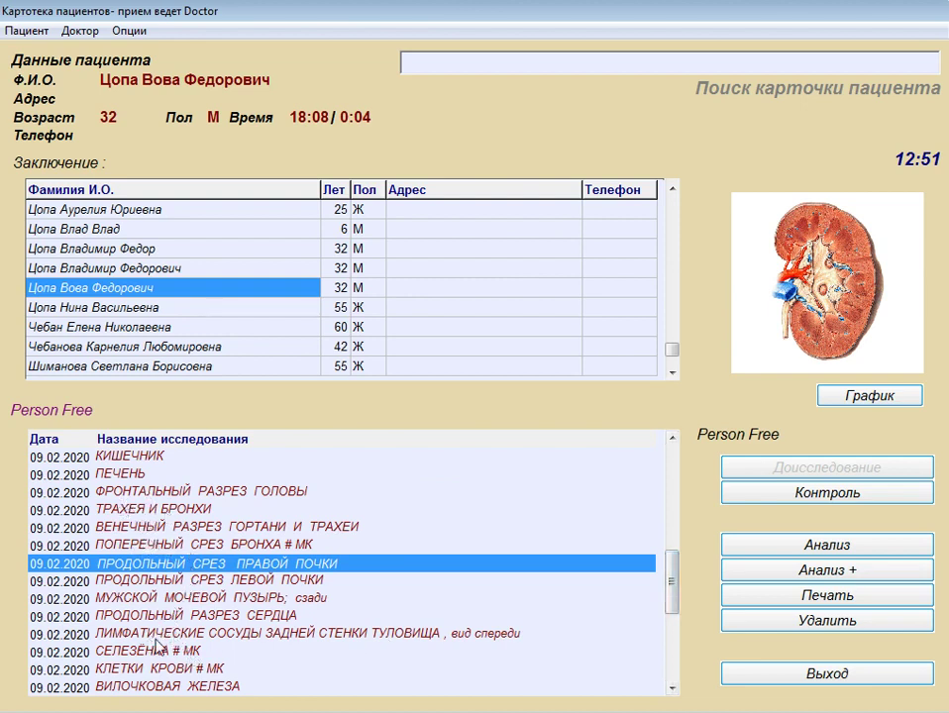
click(203, 527)
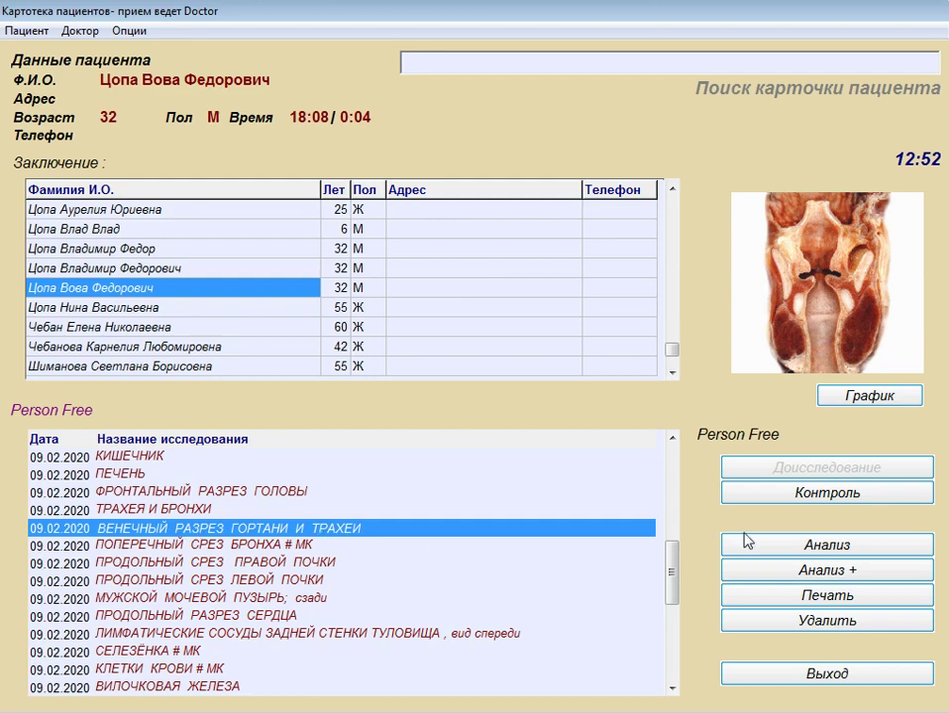
click(828, 547)
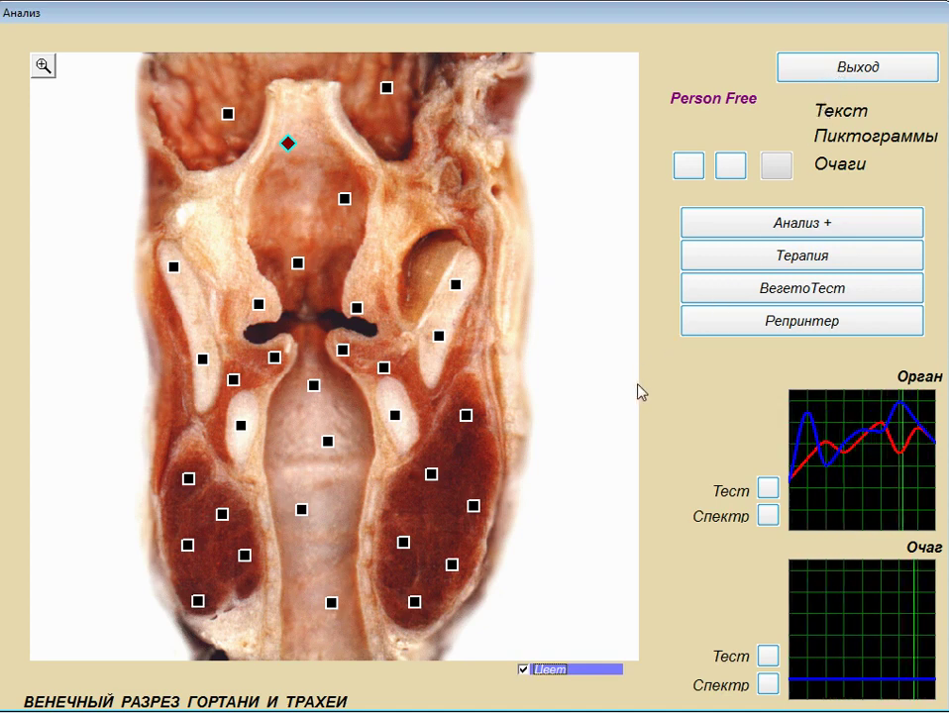
Step: Test the organ against the etalon groups C # ПАТОМОРФОЛОГИЯ, D # НОЗОЛОГИЧЕСКИЕ ФОРМЫ and E # МИКРООРГАНИЗМЫ И ГЕЛЬМИНТЫ
click(765, 487)
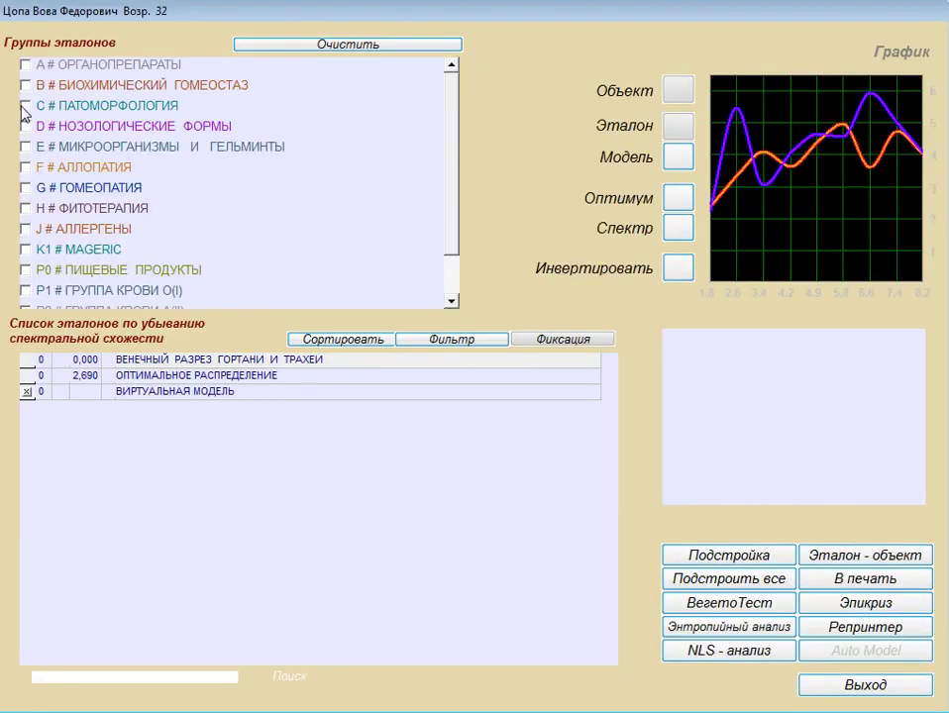
click(25, 105)
click(25, 126)
click(25, 146)
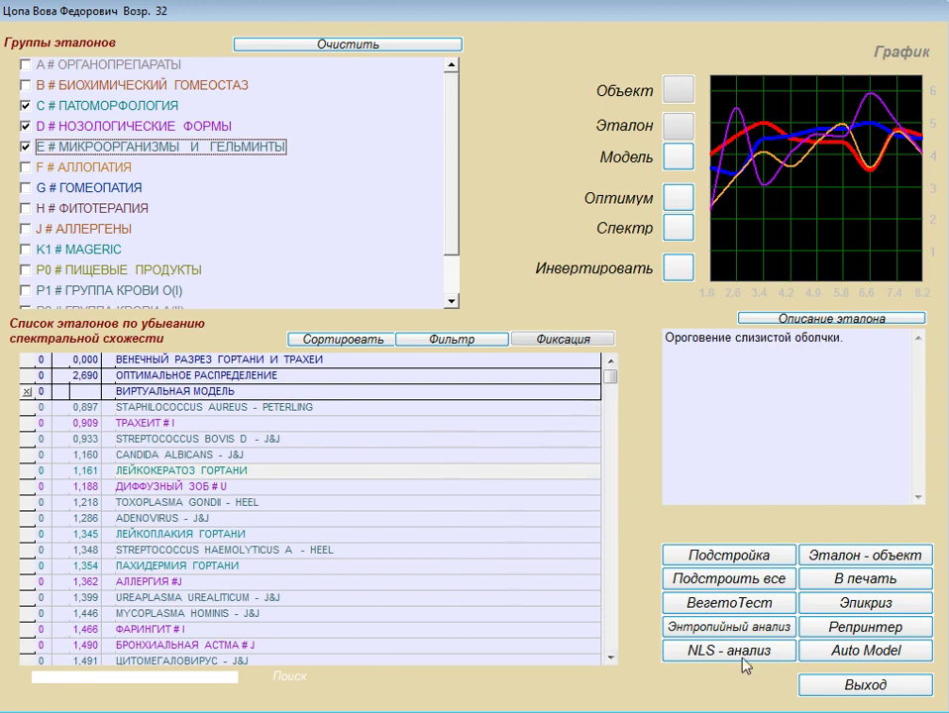
Step: Leave the etalon test and the analysis, and select the examination "ФРОНТАЛЬНЫЙ РАЗРЕЗ ГОЛОВЫ" in the patient card
click(810, 644)
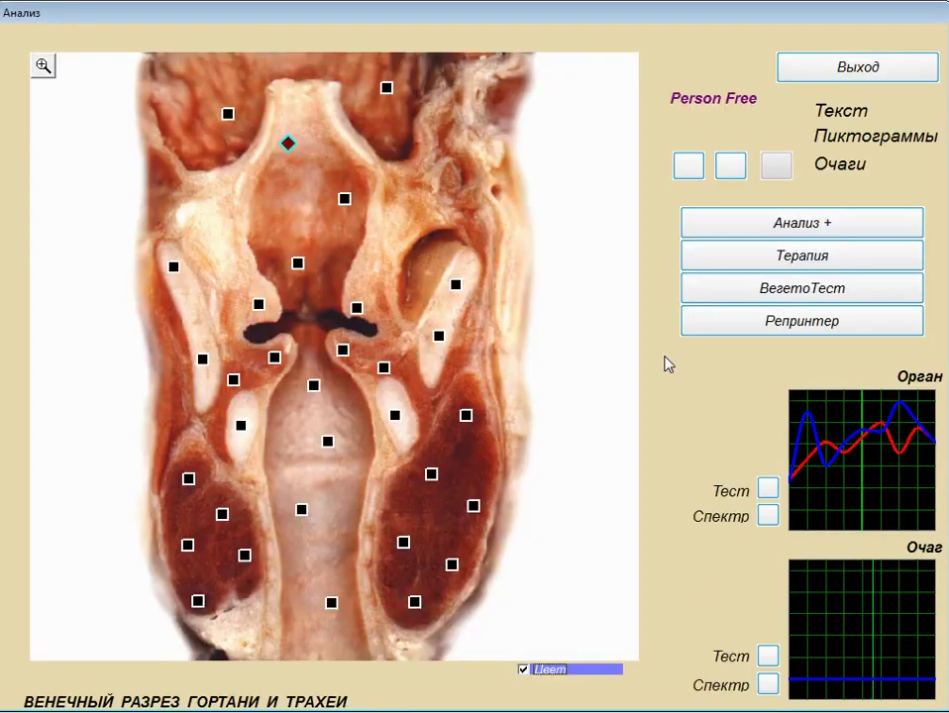
click(842, 74)
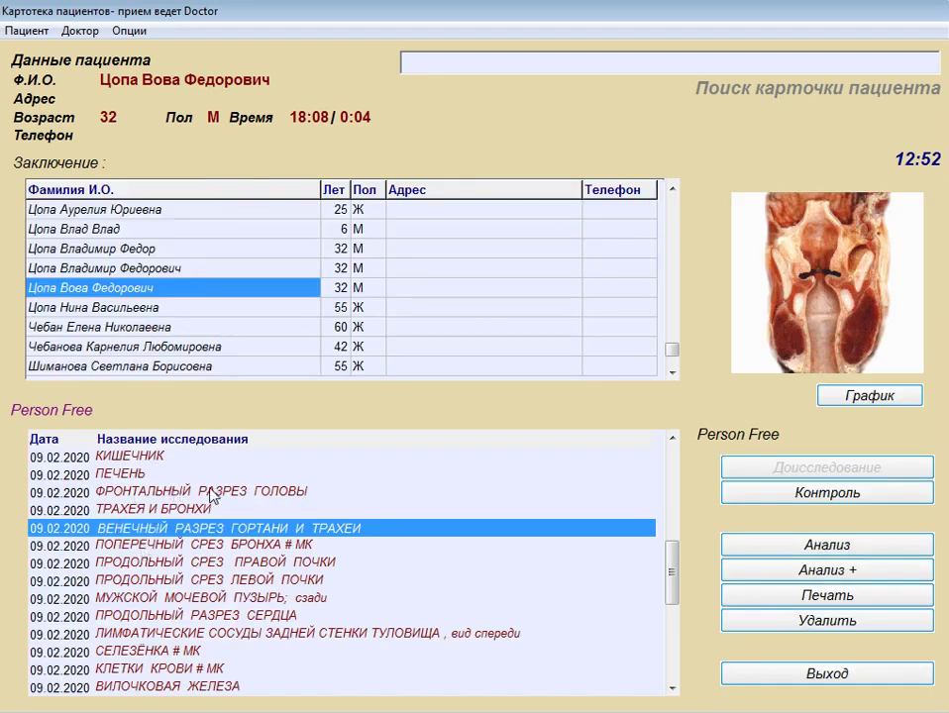
click(275, 492)
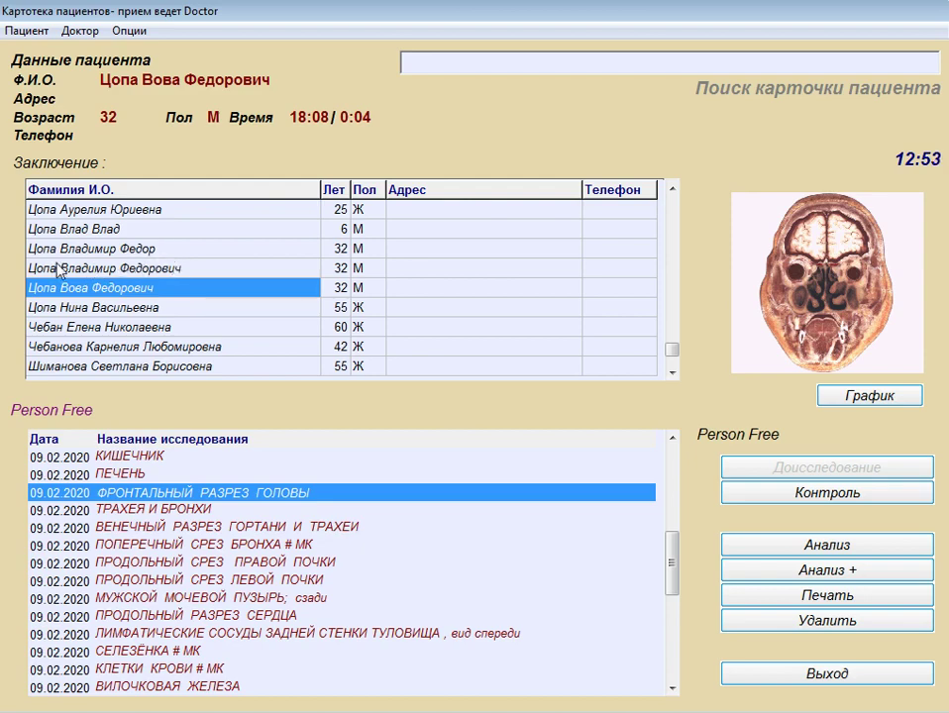
Step: Look through the neighbouring patient records and select the 32-year-old male listed directly after the 6-year-old boy
click(133, 249)
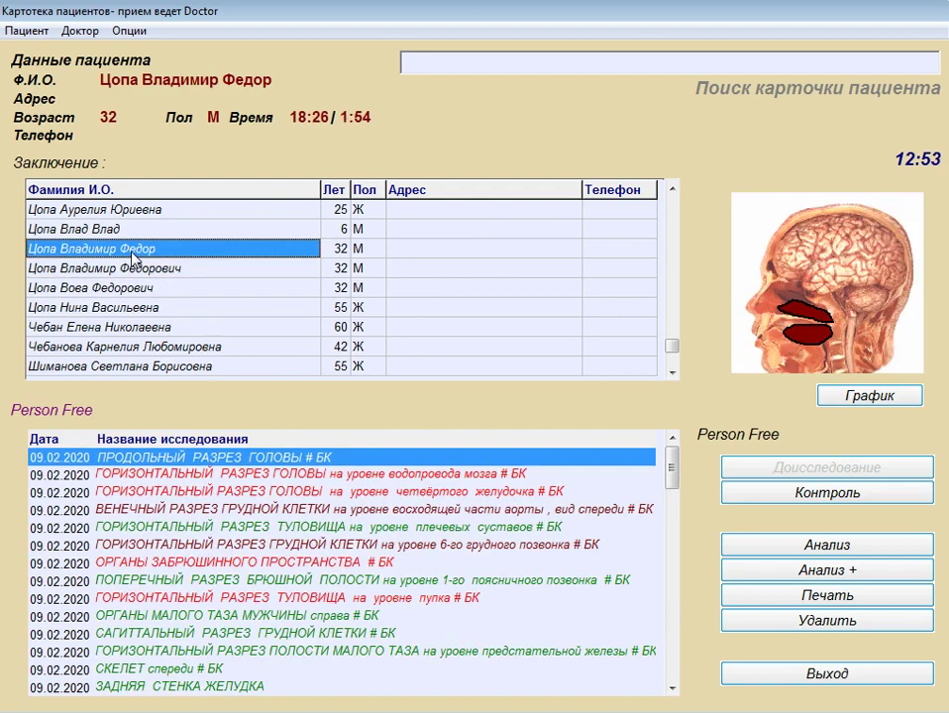
click(94, 308)
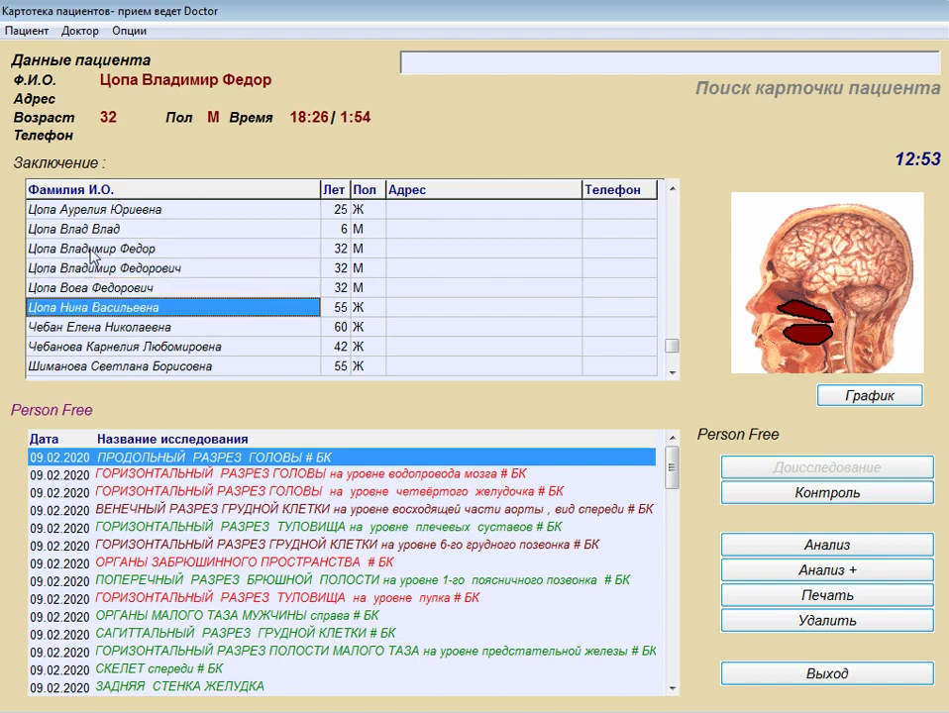
key(Up)
key(Up)
key(Up)
key(Up)
key(Up)
key(Up)
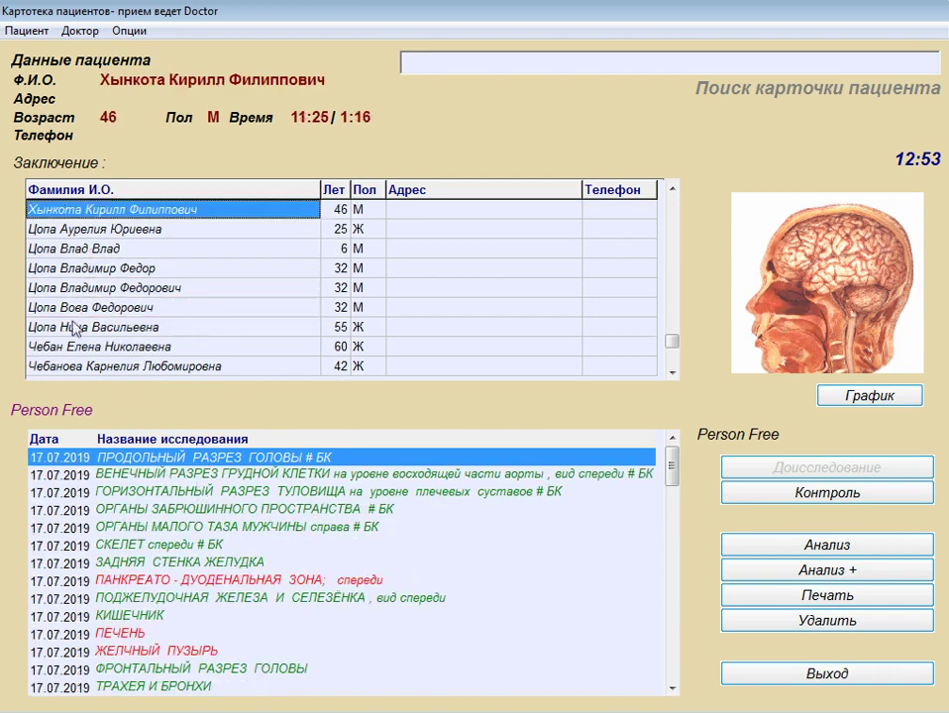
click(138, 267)
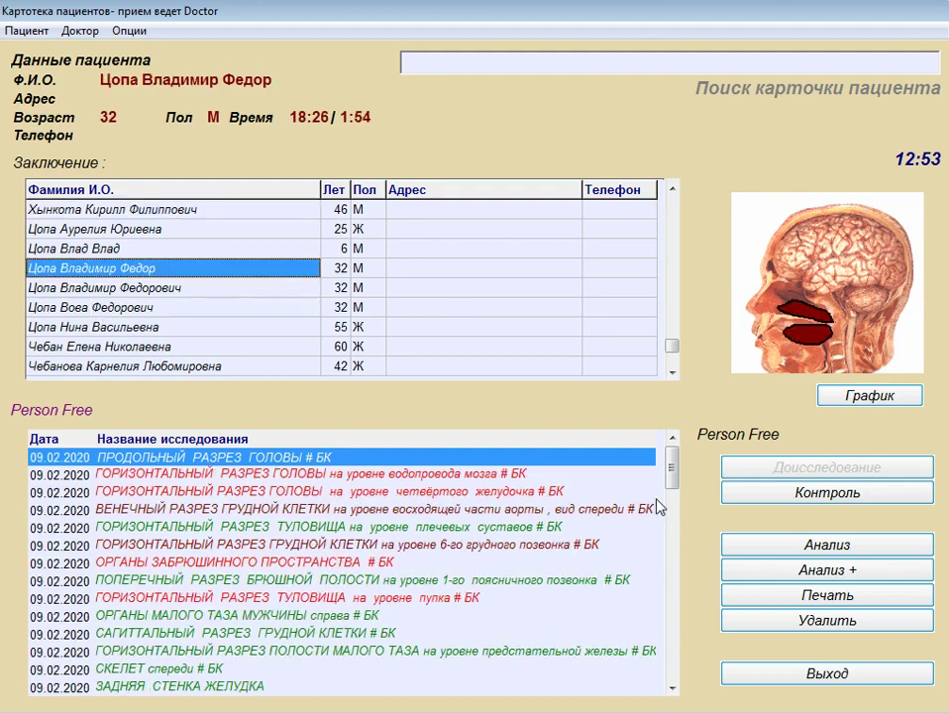
Step: Browse this patient's examinations, view the analysis of "ОРГАНЫ ЗАБРЮШИННОГО ПРОСТРАНСТВА # БК", and return to the card index
drag(674, 475, 669, 505)
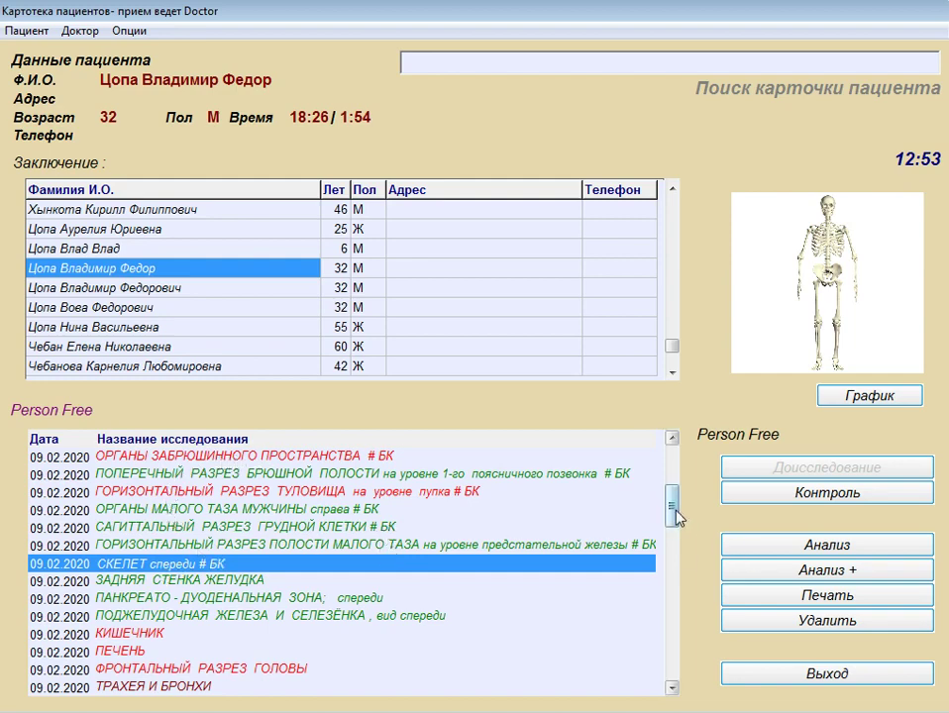
scroll(673, 503, up, 9)
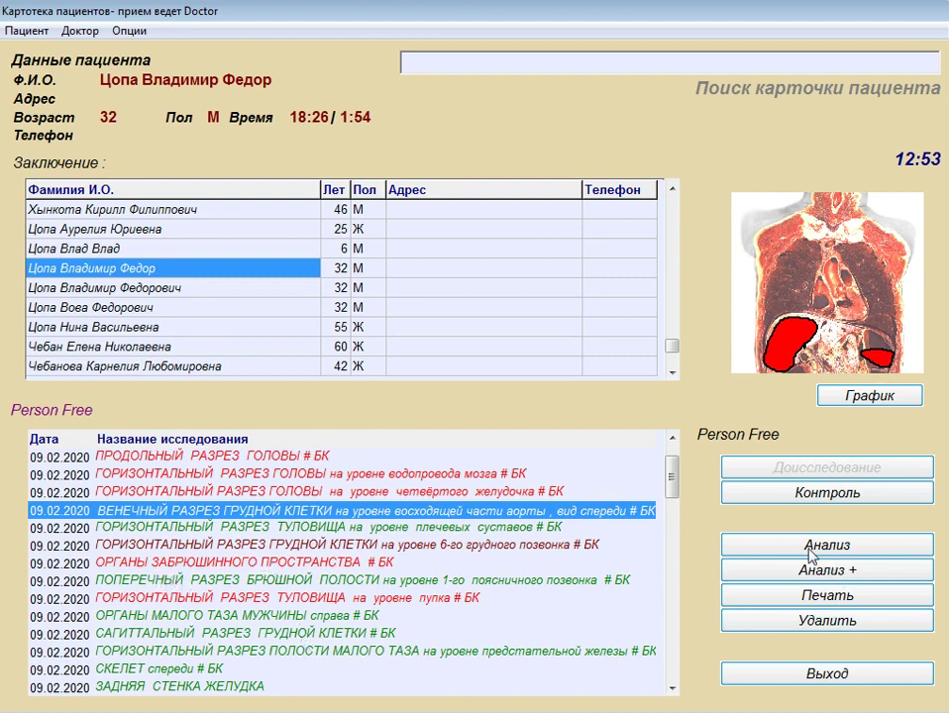
click(265, 564)
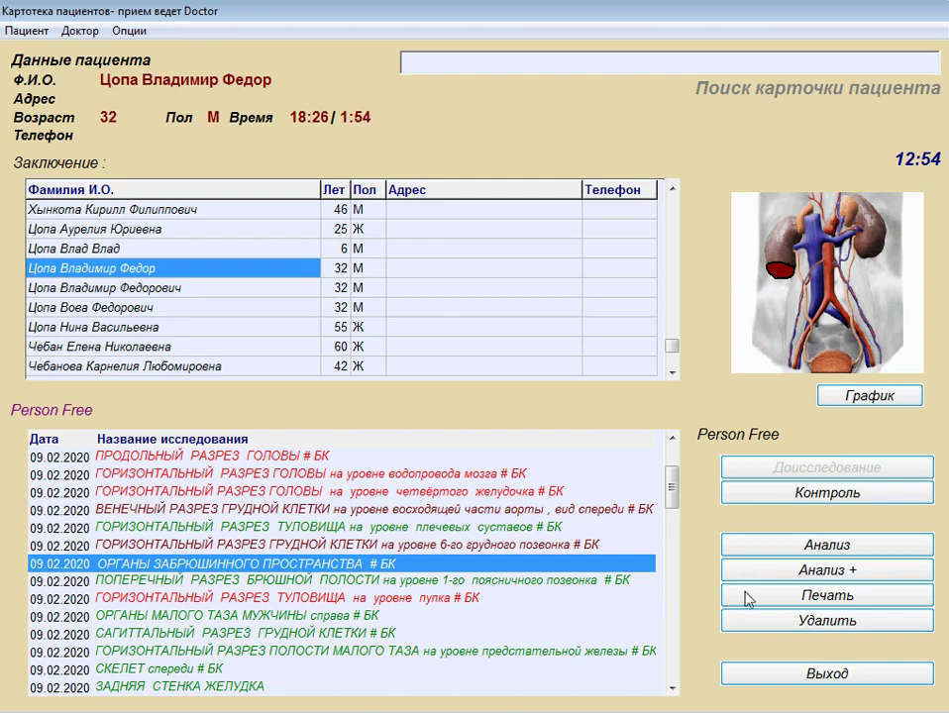
click(775, 548)
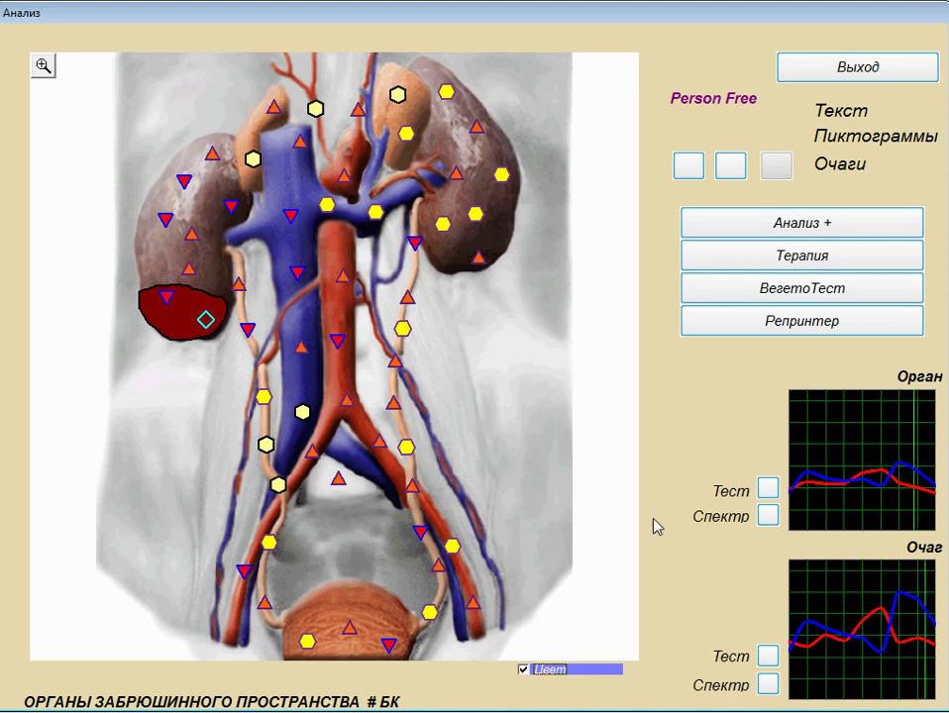
click(858, 69)
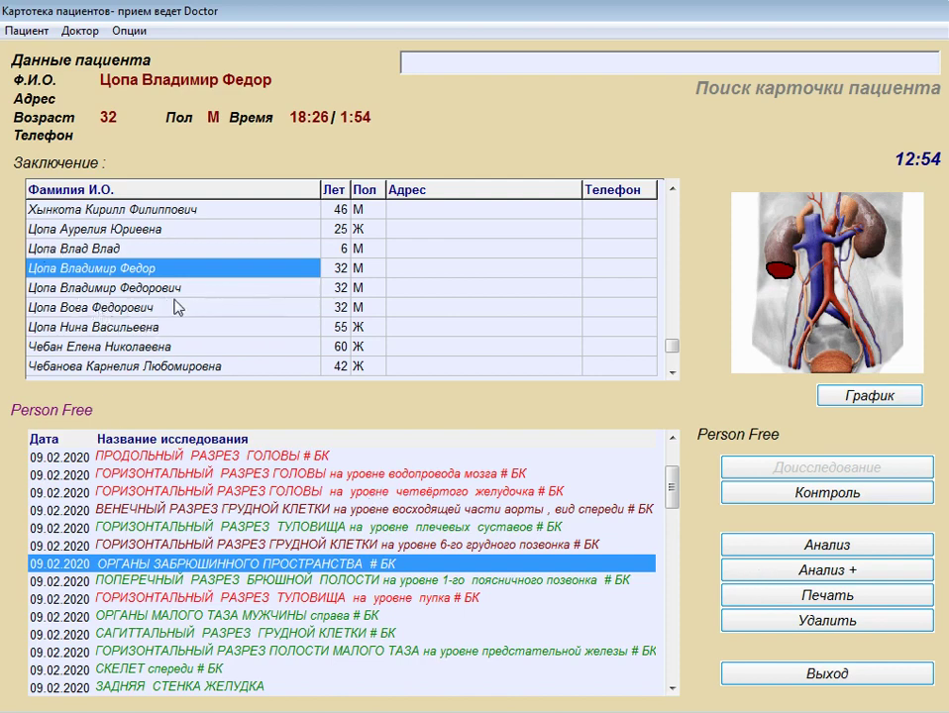
Step: Select the last of the three 32-year-old male patients, open the printing of his results, and view and close the epicrisis
click(141, 309)
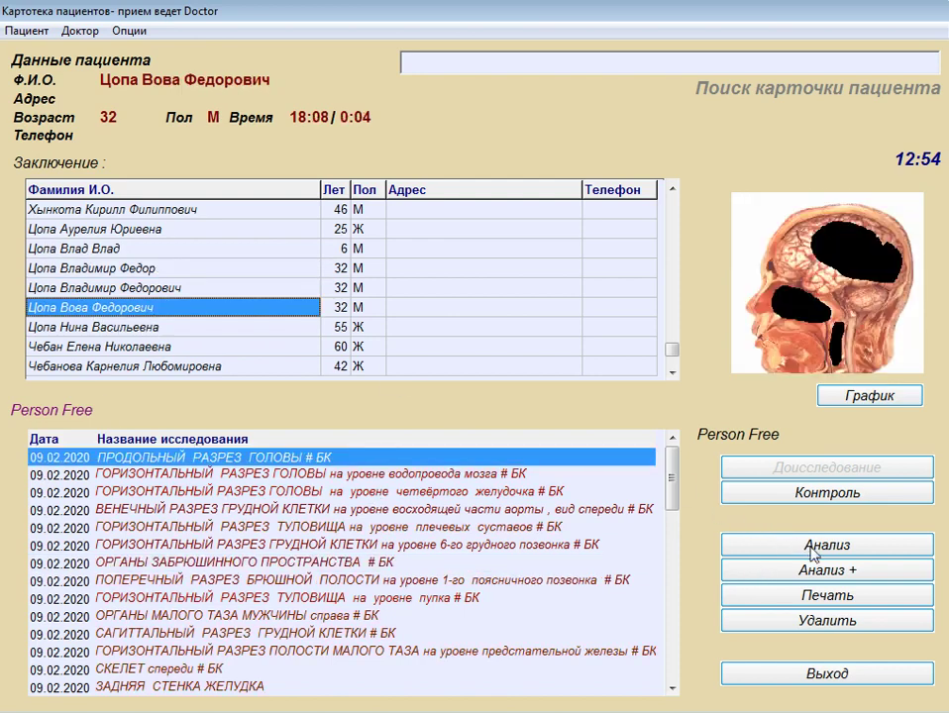
click(840, 596)
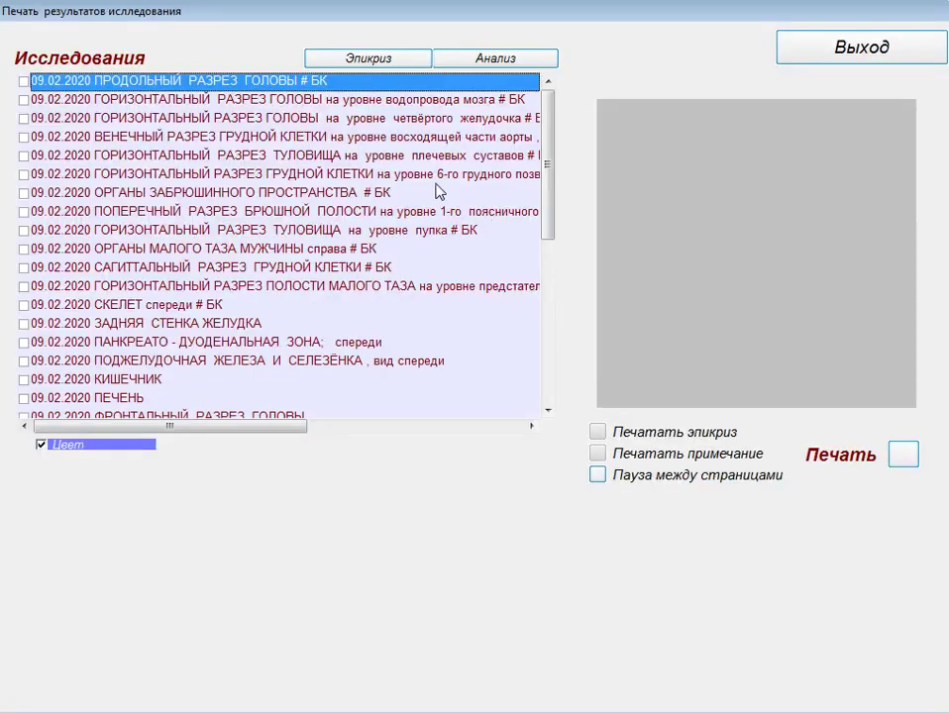
click(315, 55)
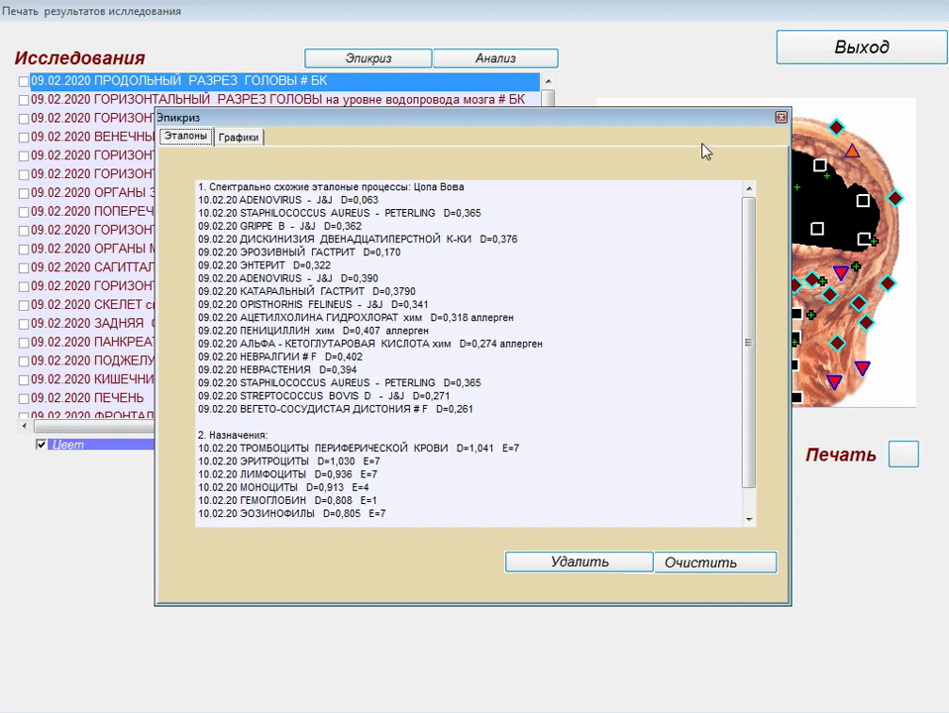
click(779, 117)
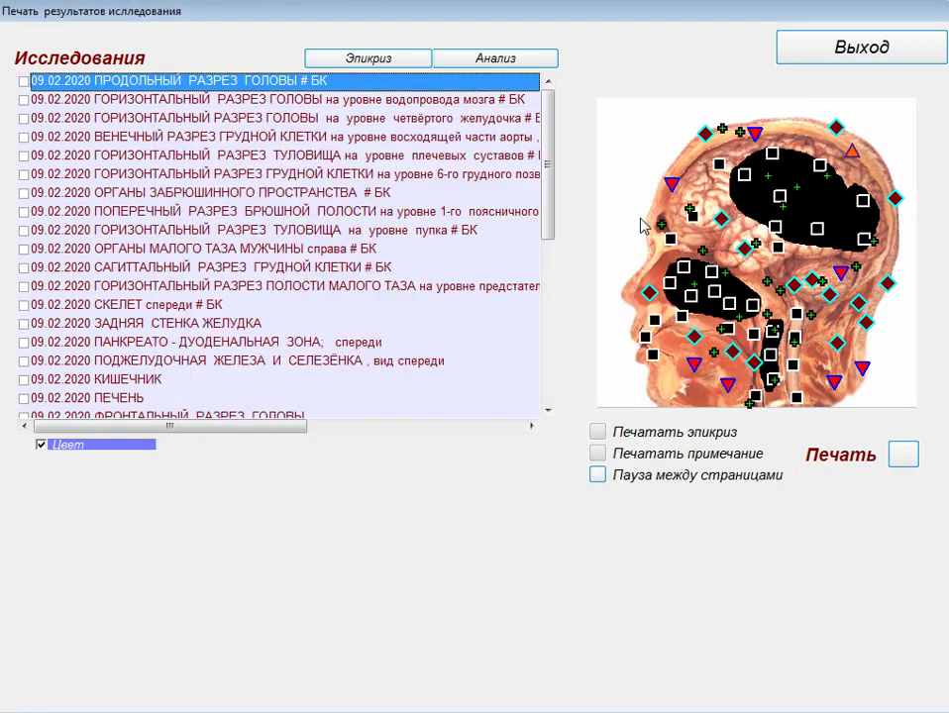